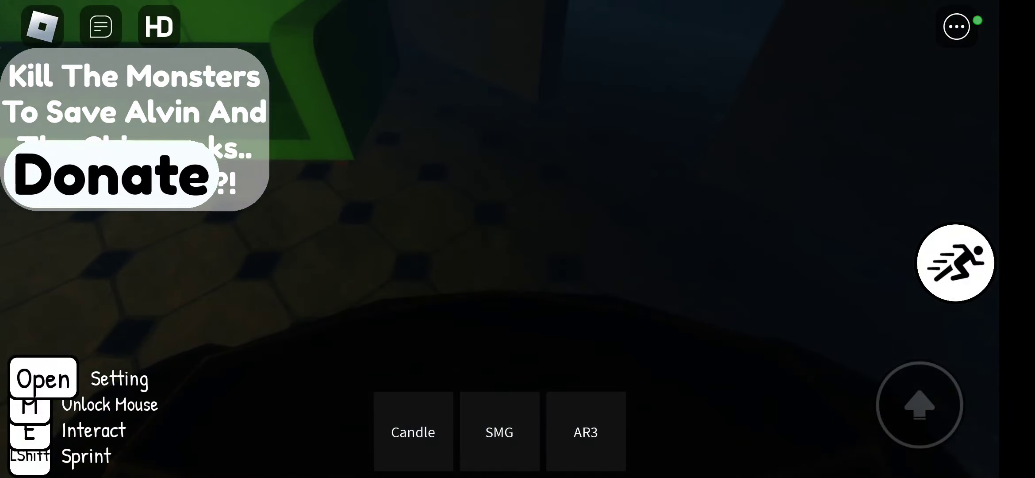
pyautogui.press('3')
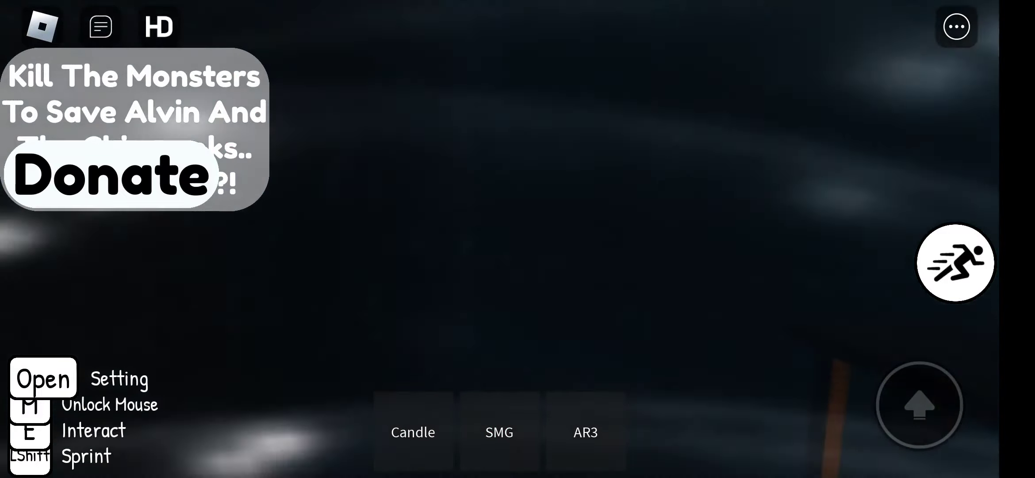
pyautogui.press('3')
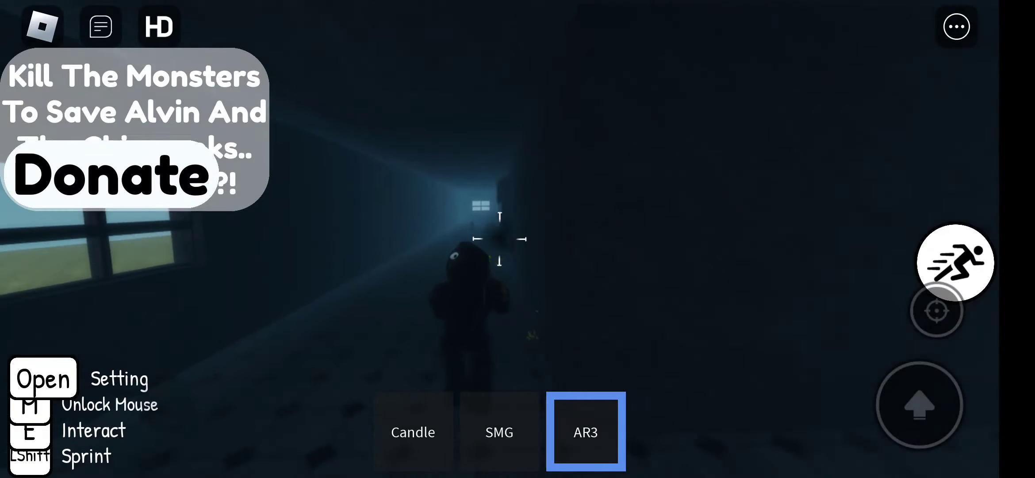
pyautogui.press('2')
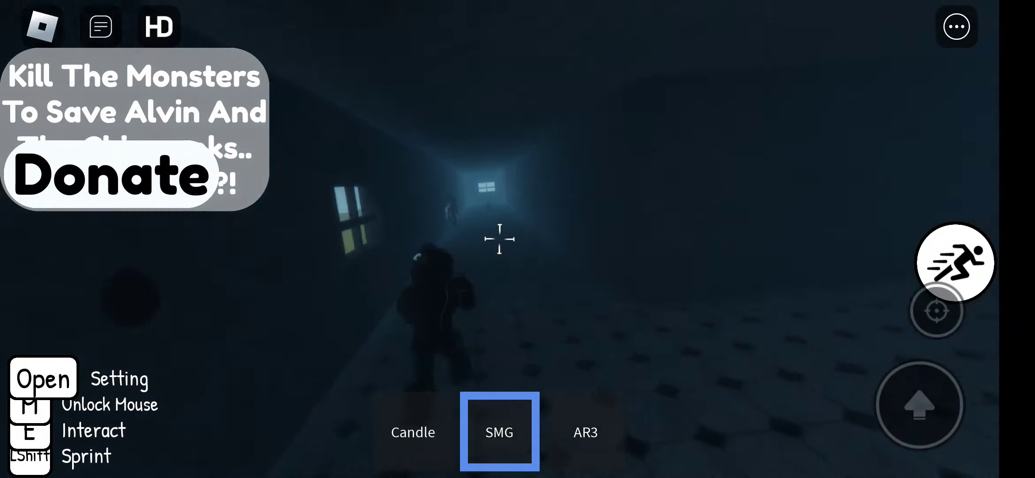
pyautogui.press('1')
pyautogui.press('2')
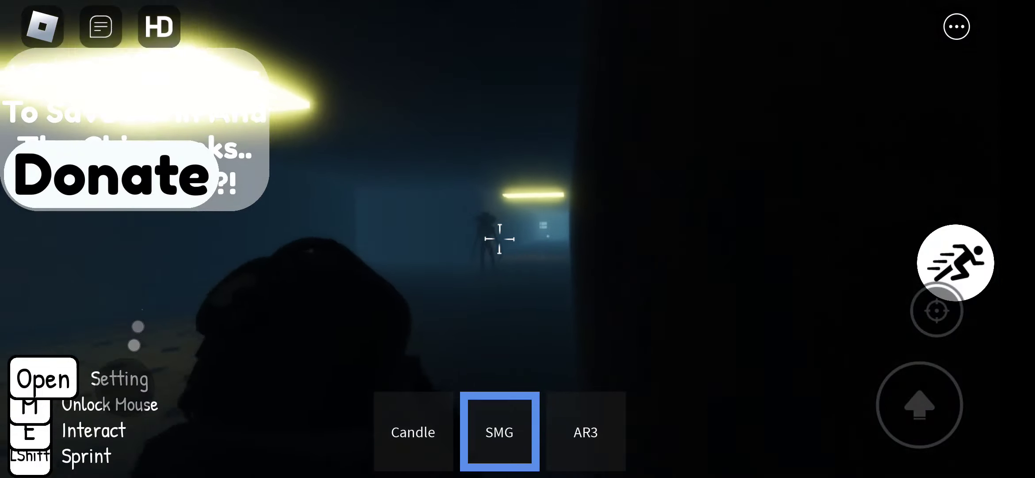
pyautogui.moveTo(499, 239); pyautogui.dragTo(499, 239)
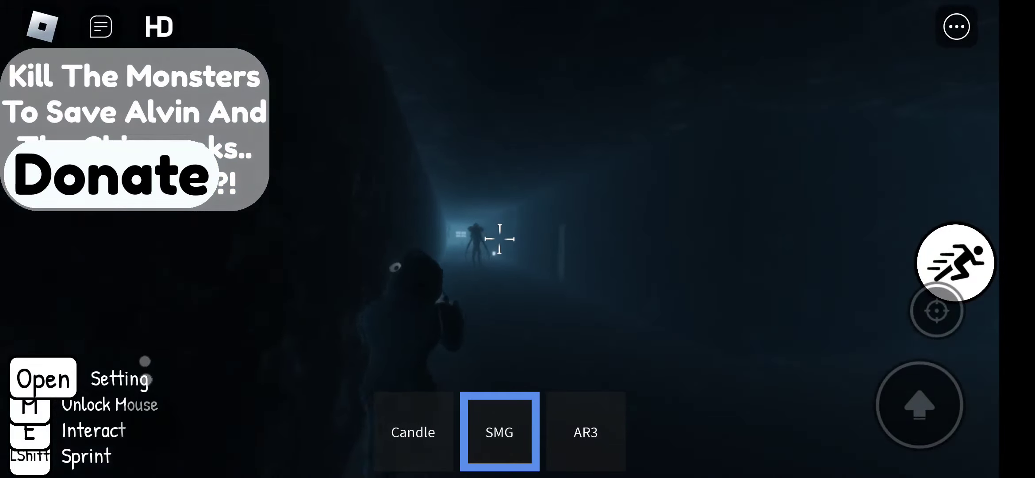
pyautogui.moveTo(499, 239); pyautogui.dragTo(499, 239)
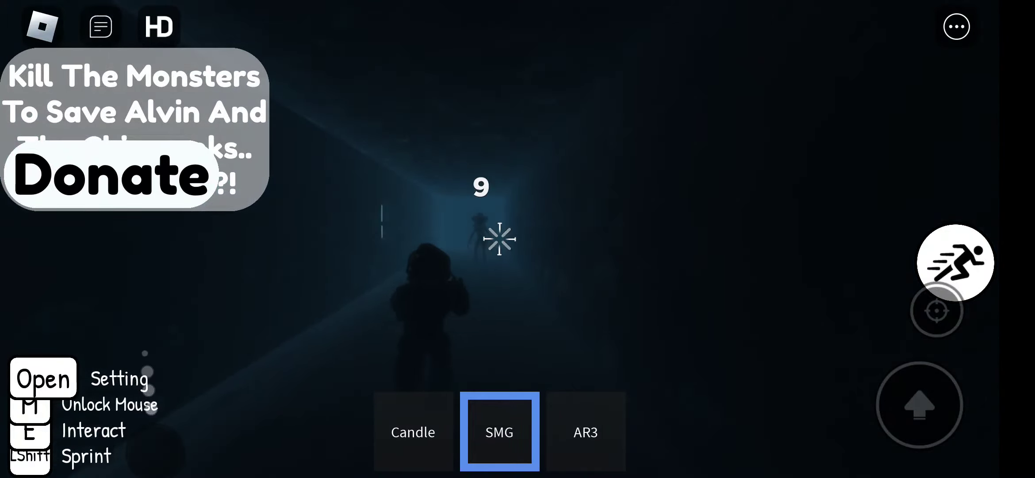
pyautogui.press('w')
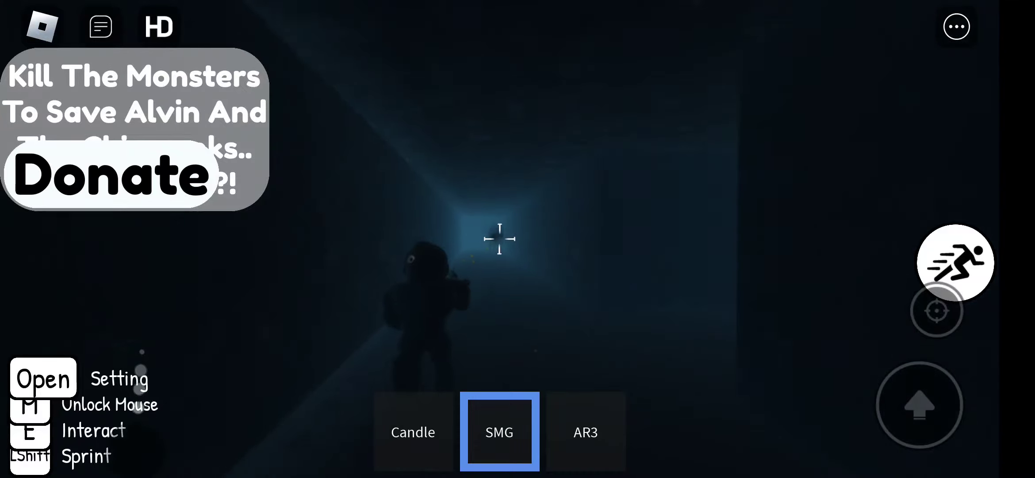
pyautogui.press('w')
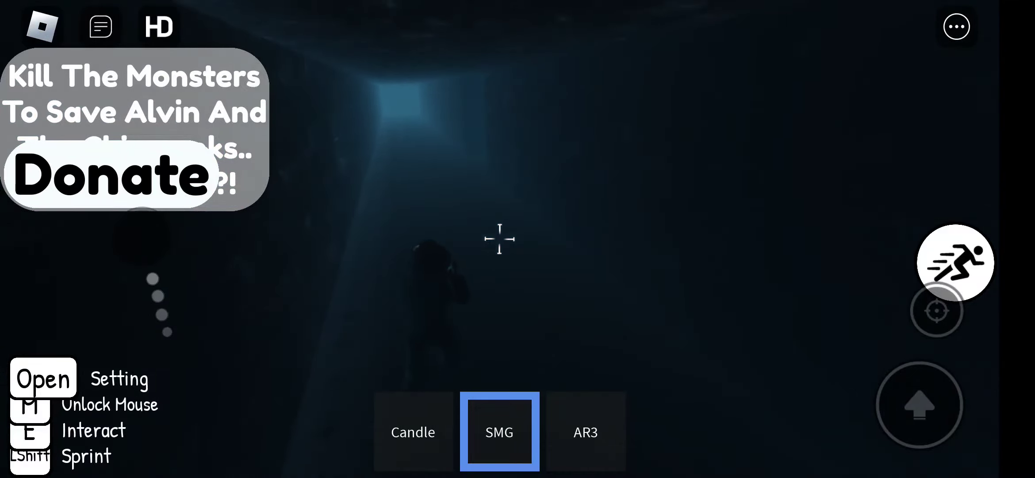
pyautogui.press('w')
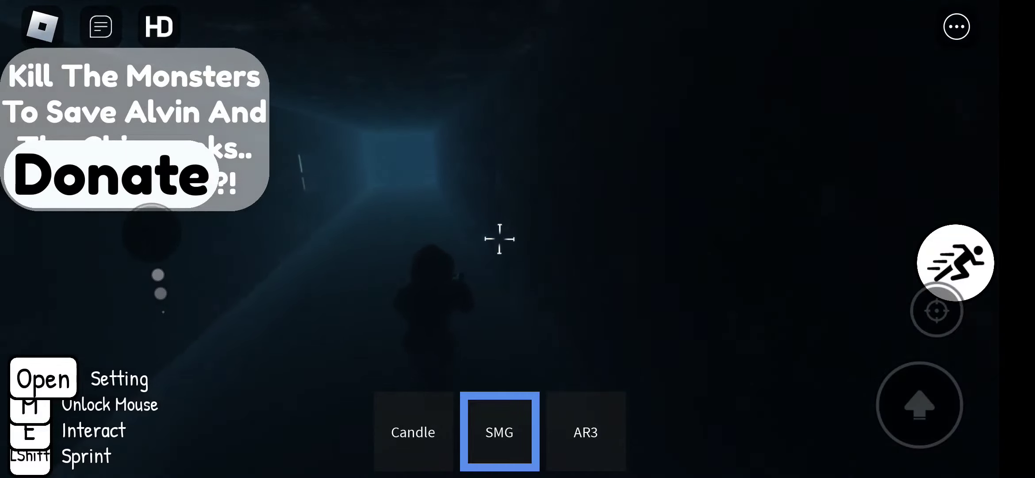
pyautogui.press('w')
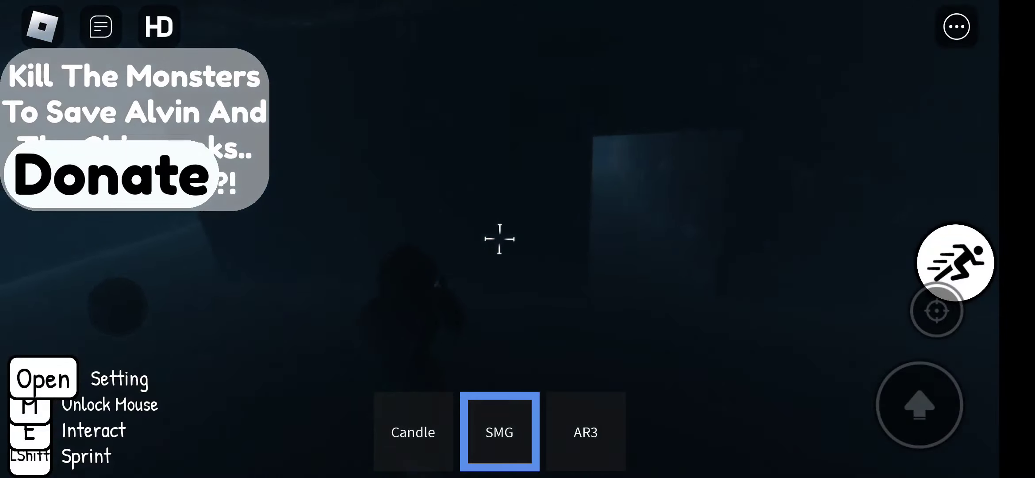
pyautogui.press('w')
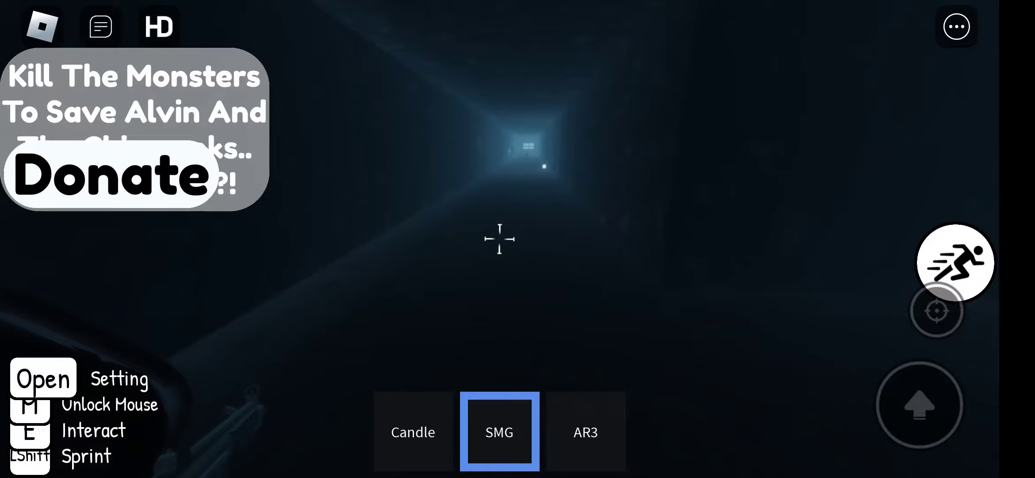
pyautogui.press('w')
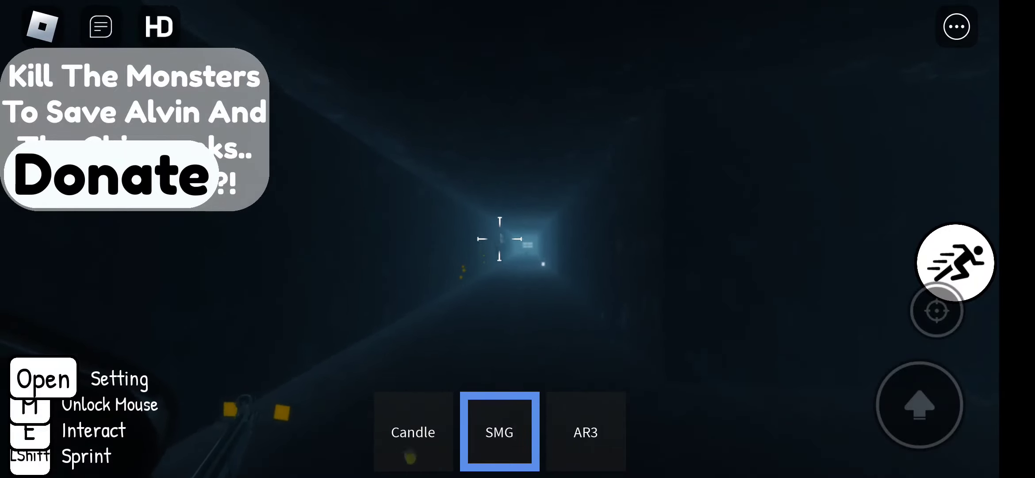
pyautogui.press('w')
pyautogui.press('w')
pyautogui.press('w')
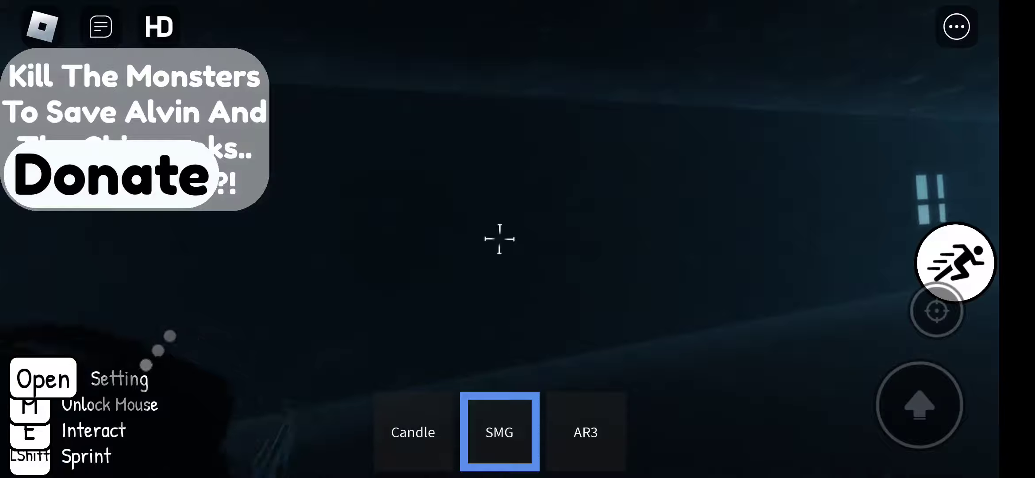
pyautogui.press('w')
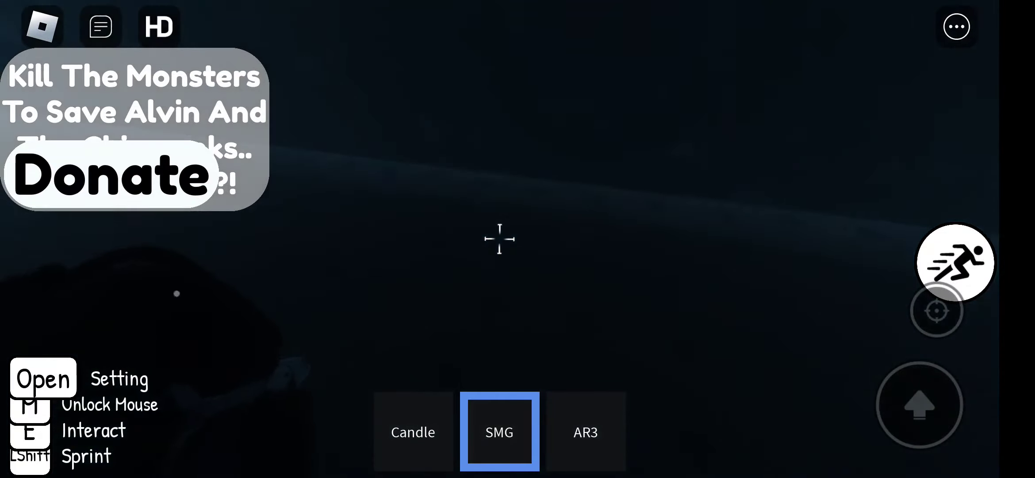
pyautogui.press('w')
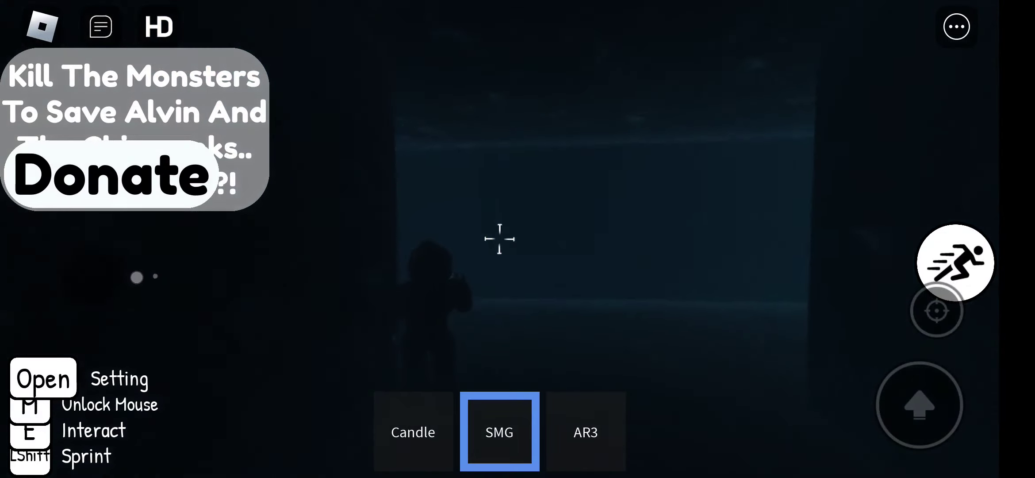
pyautogui.press('w')
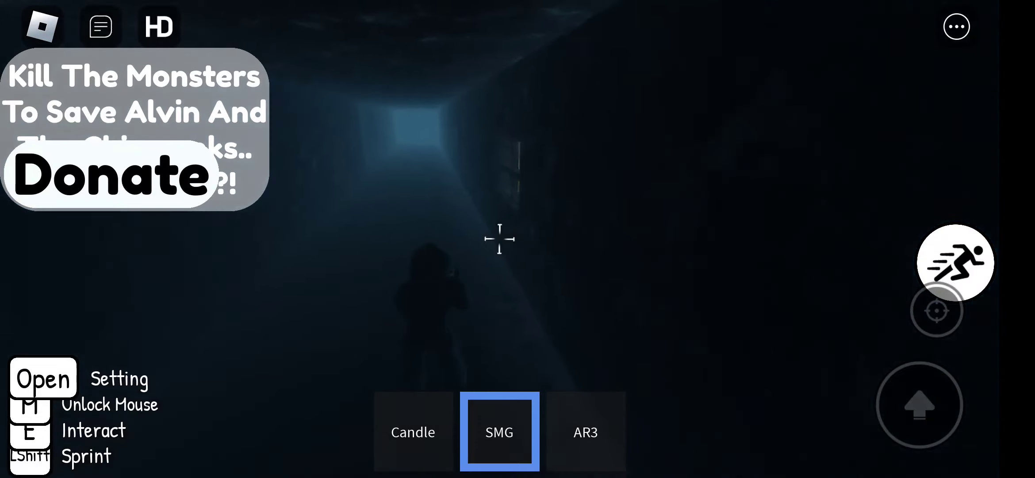
pyautogui.press('w')
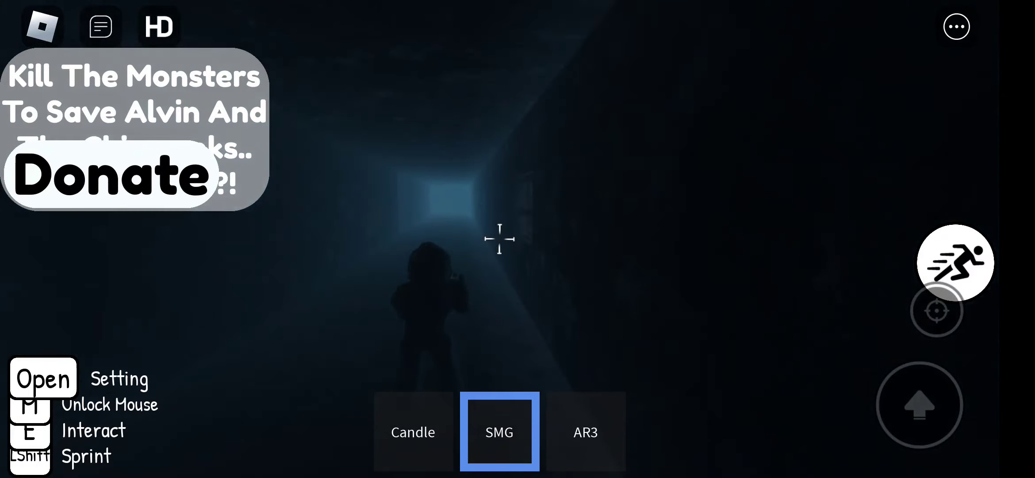
pyautogui.press('w')
pyautogui.press('w')
pyautogui.press('w')
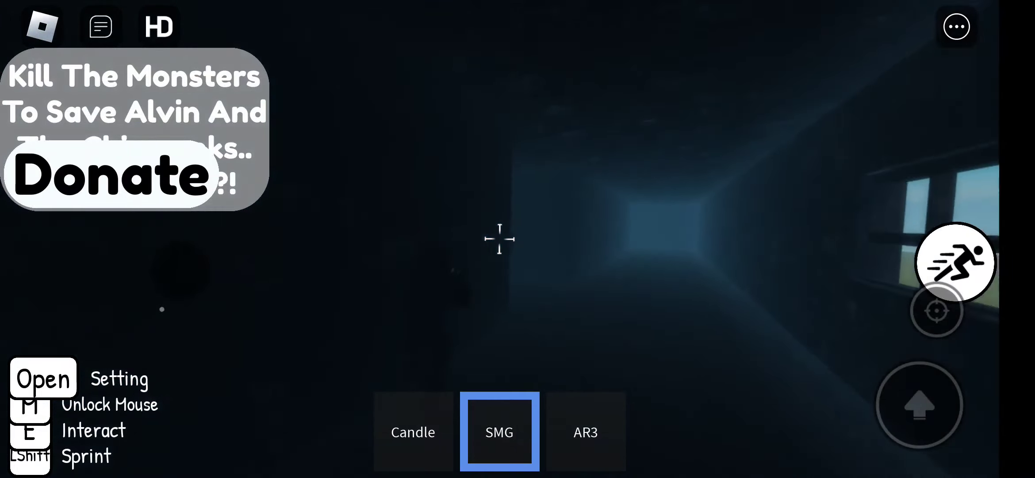
pyautogui.press('w')
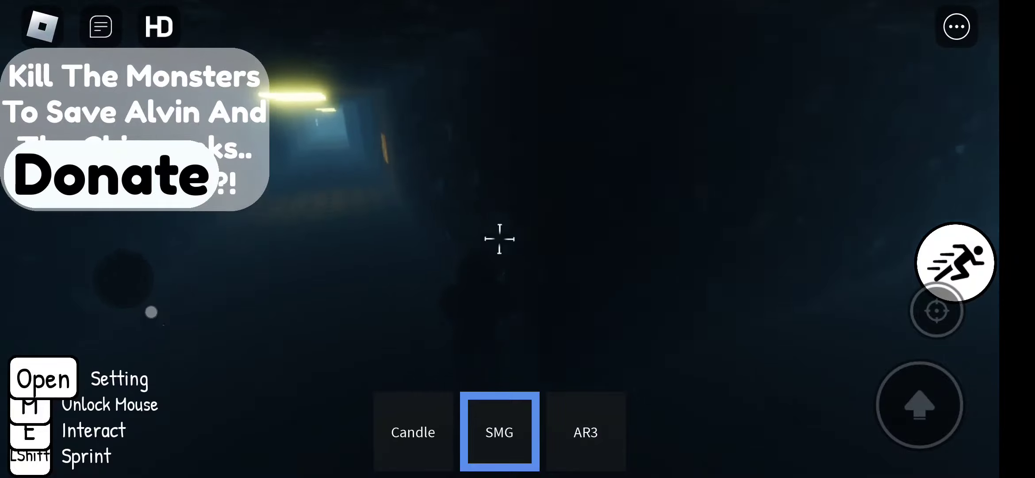
pyautogui.press('w')
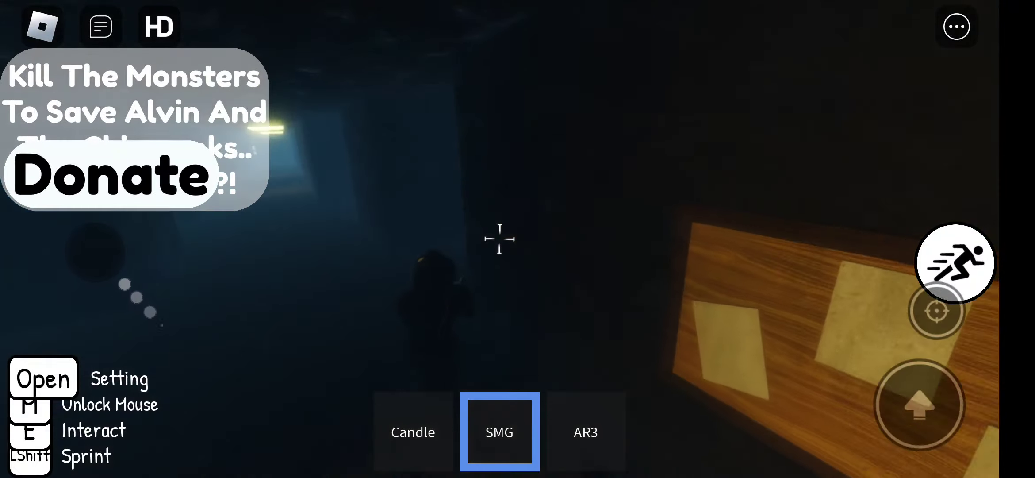
pyautogui.press('w')
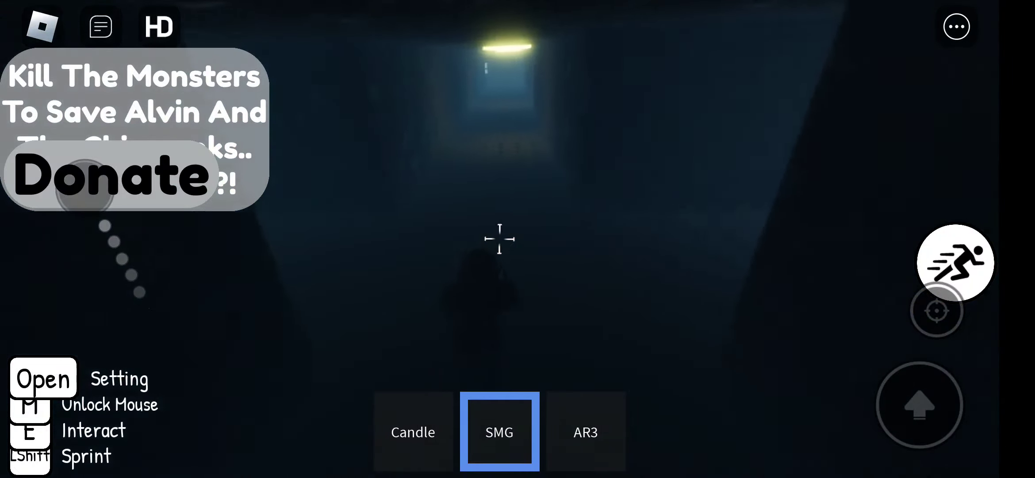